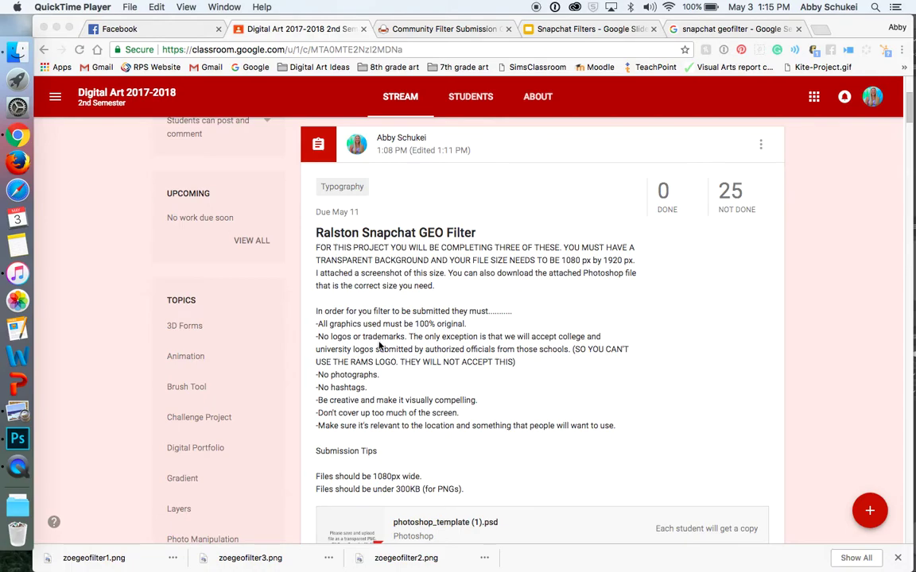
Dismiss Chrome's downloads bar and scroll through the GEO Filter assignment's template, screenshots and guidelines link.
left_click(897, 558)
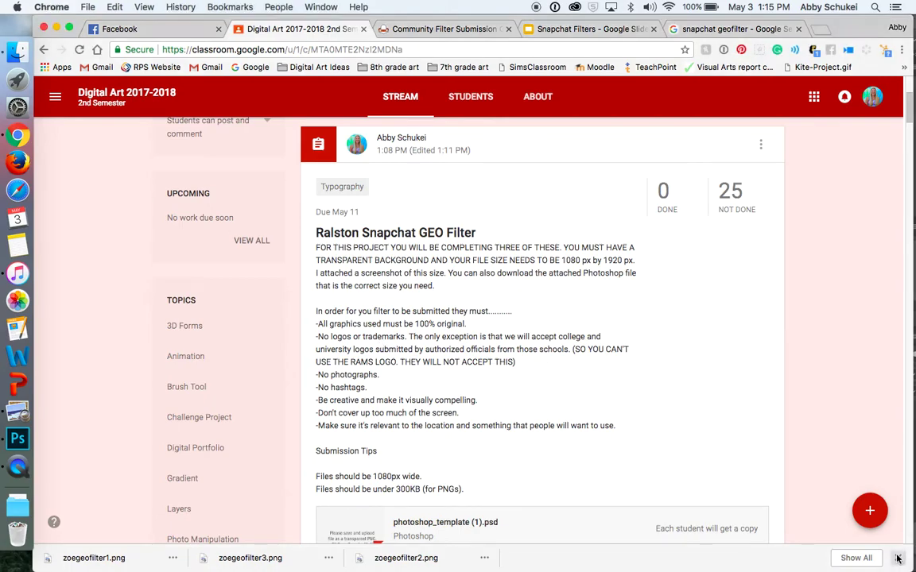
left_click(897, 559)
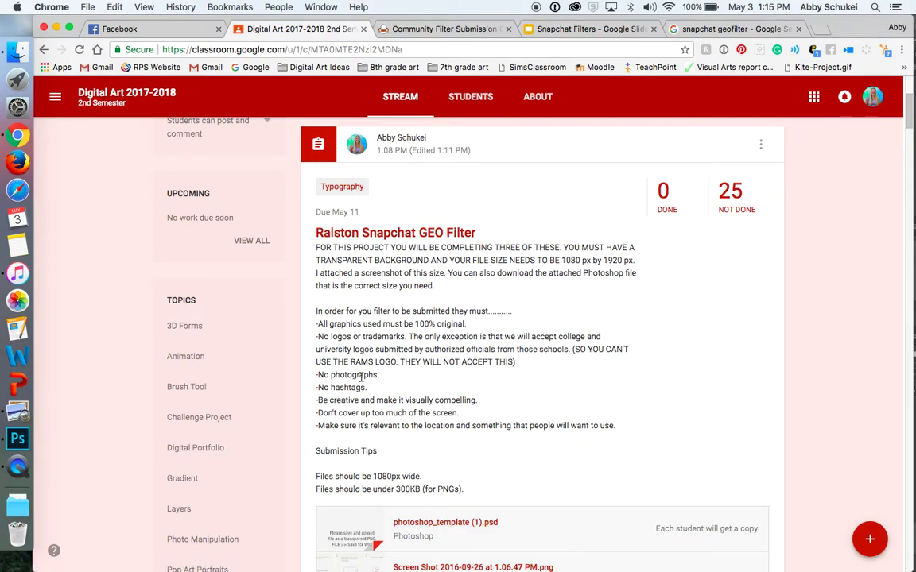
scroll(361, 378, "down", 5)
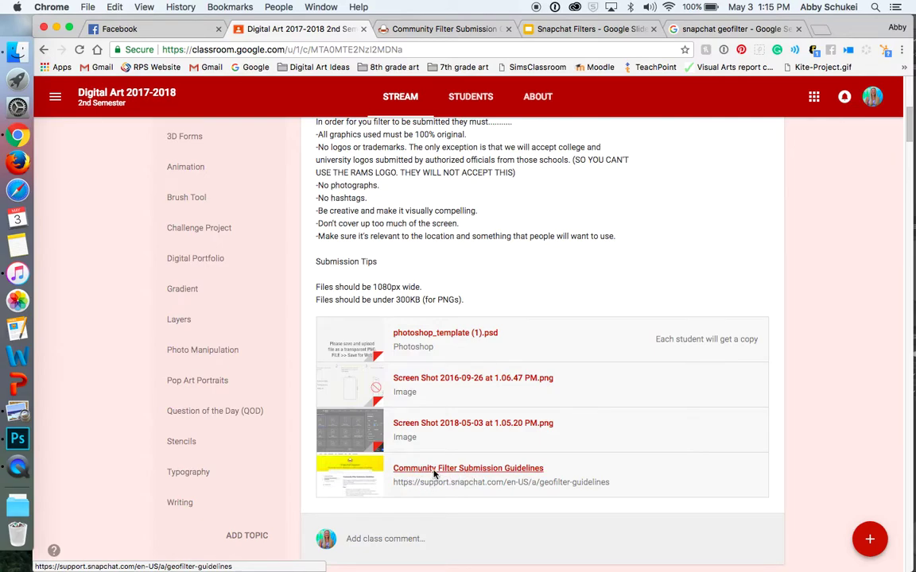
scroll(433, 474, "up", 4)
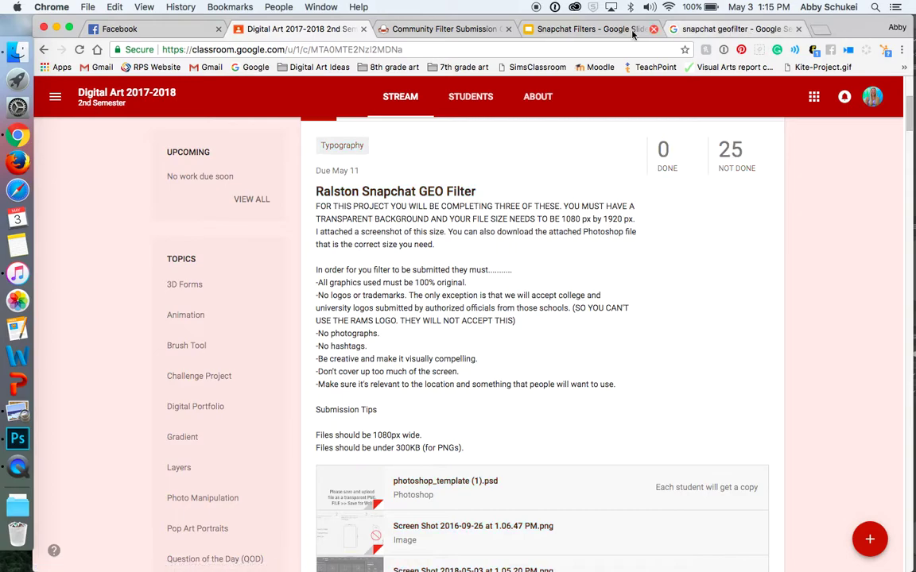
Read the Community Filter Submission Guidelines, including the 1080px-wide, under-300KB PNG rules.
left_click(480, 31)
key("super+l")
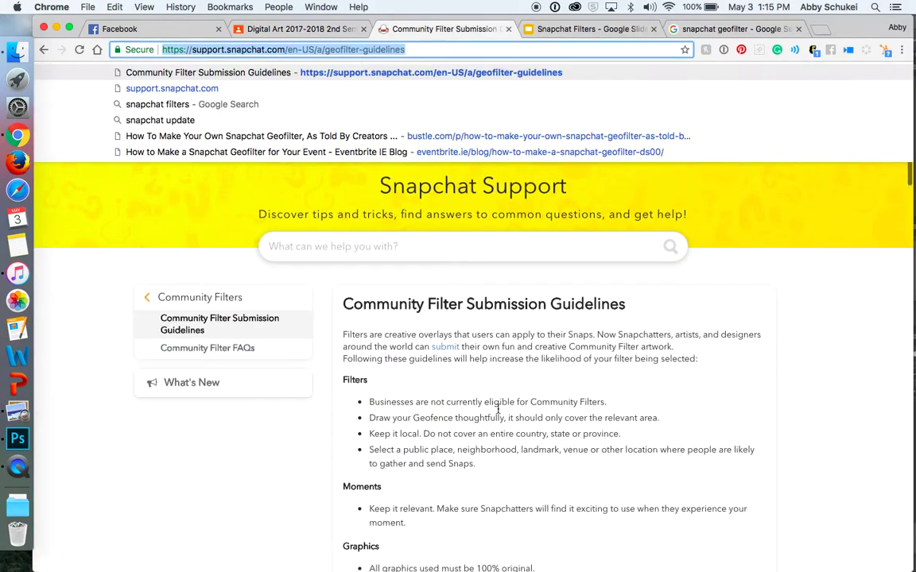
scroll(509, 348, "down", 2)
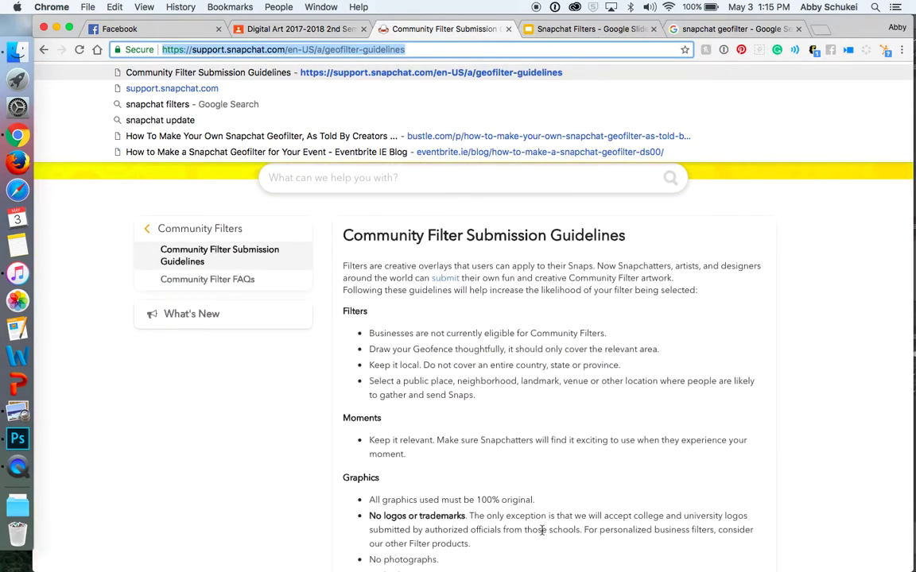
scroll(543, 534, "down", 1)
left_click(157, 428)
scroll(405, 398, "down", 4)
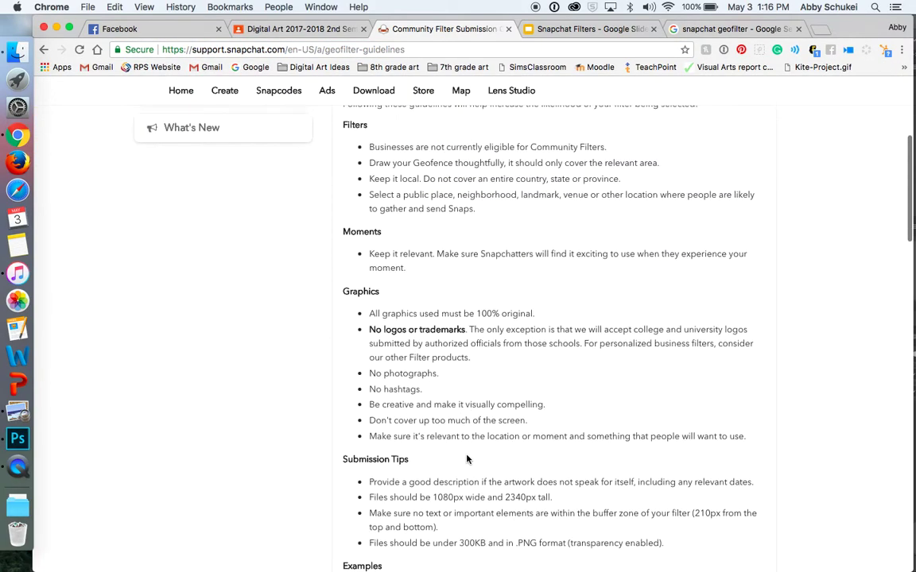
scroll(465, 454, "up", 8)
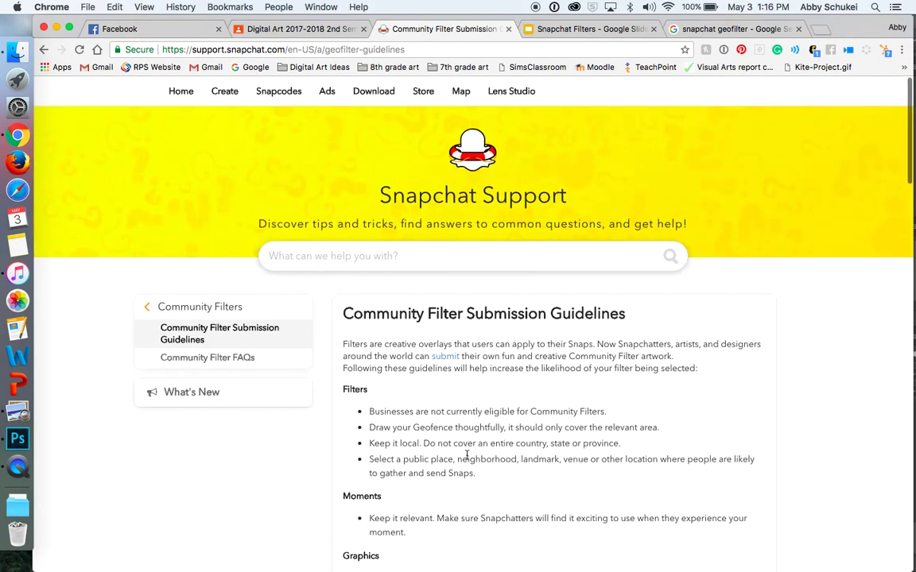
Switch to the Digital Art 2017-2018 tab and scroll down to the assignment's four attachments.
left_click(262, 32)
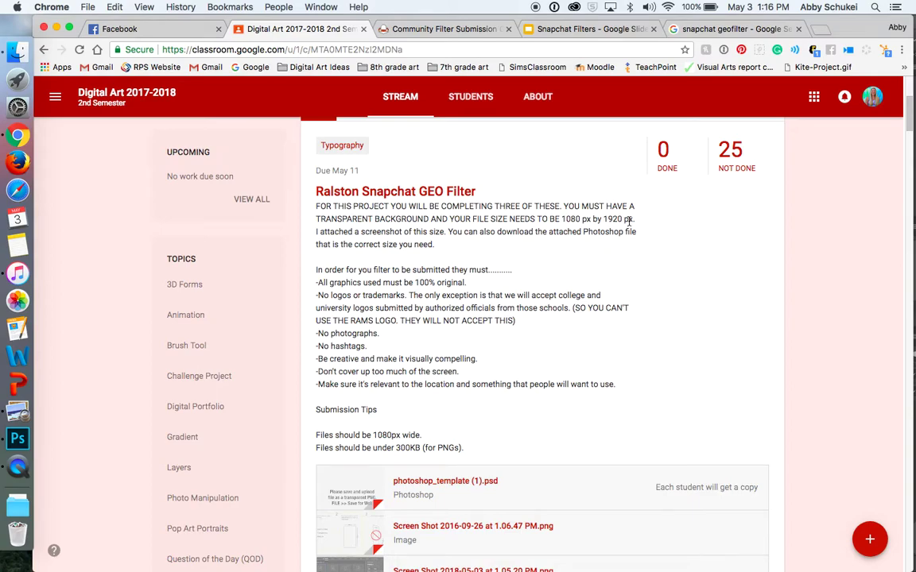
scroll(673, 360, "down", 1)
scroll(673, 360, "down", 3)
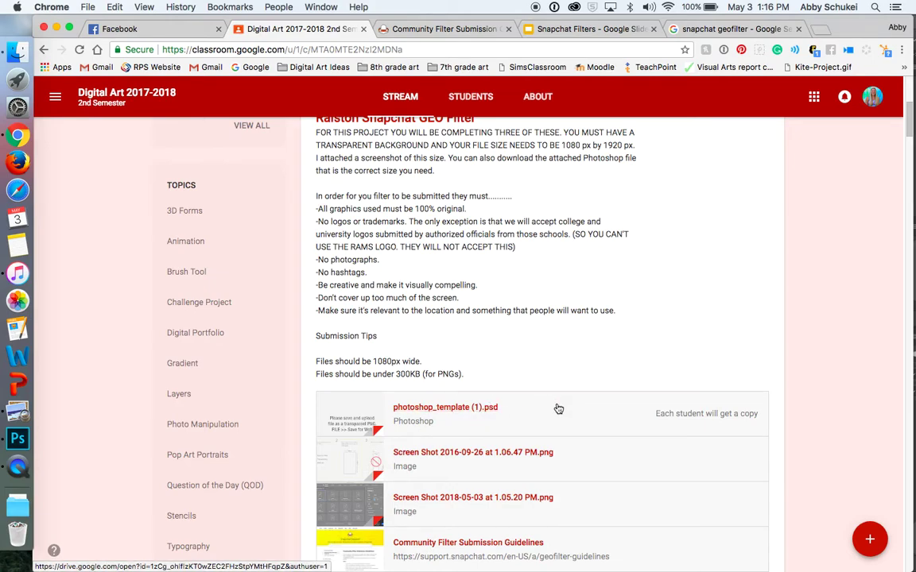
scroll(559, 409, "down", 1)
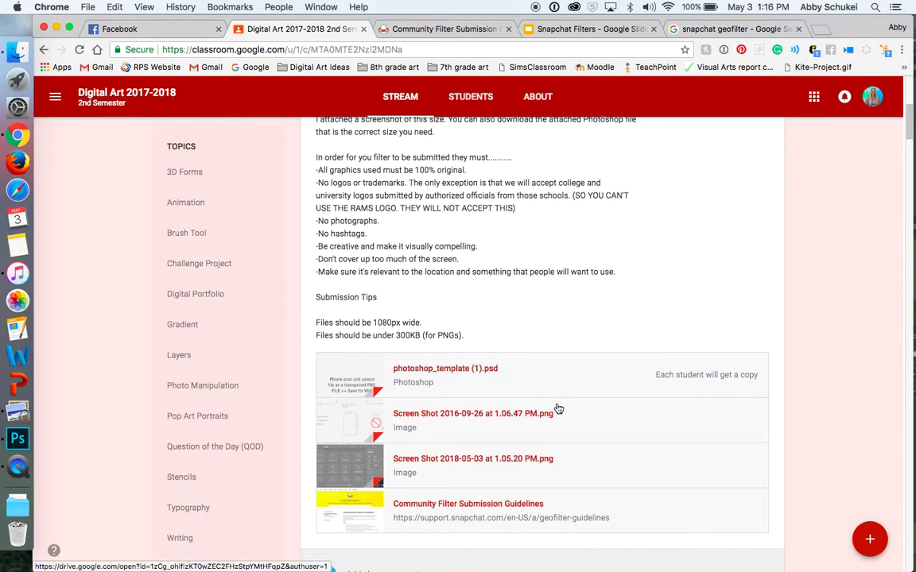
Preview 'Screen Shot 2018-05-03 at 1.05.20 PM.png' showing the 1080×1920 px, 300 ppi transparent settings.
left_click(490, 458)
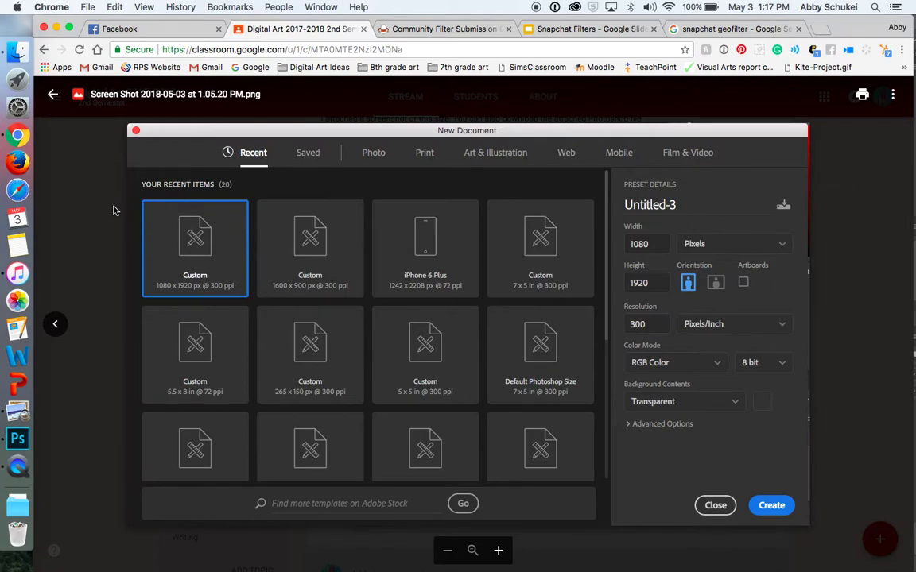
Close the screenshot preview and select the phrase '100% original.' in the assignment text.
left_click(96, 228)
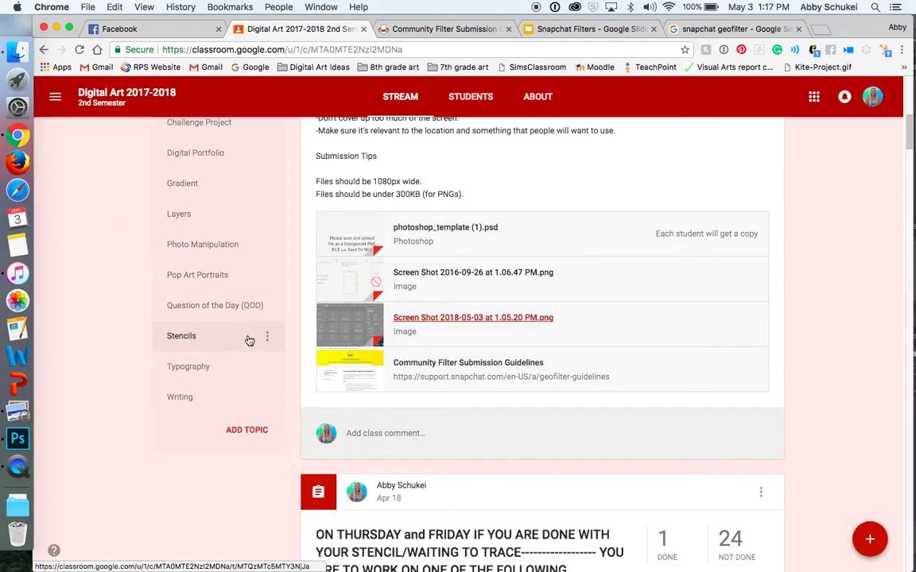
scroll(376, 351, "up", 2)
scroll(375, 351, "up", 1)
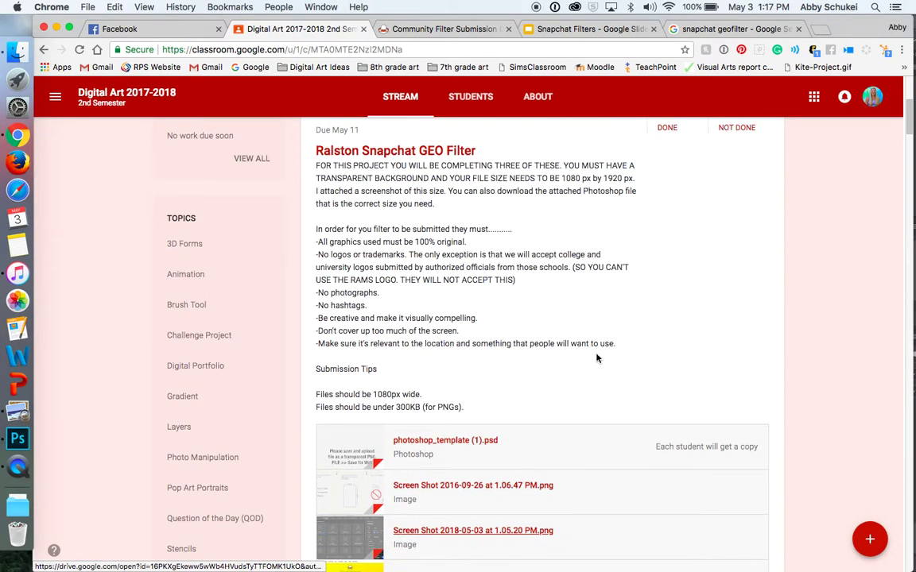
scroll(646, 368, "up", 1)
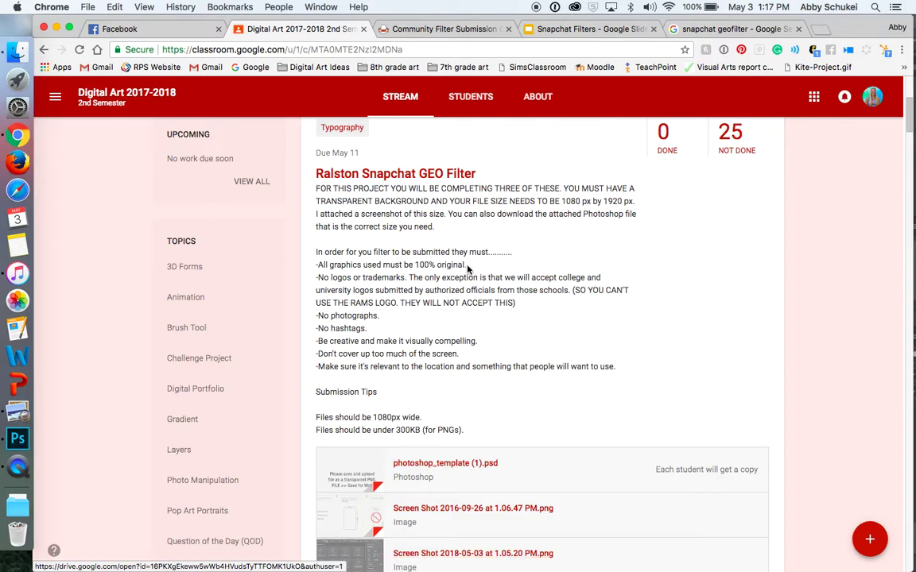
left_click_drag(466, 265, 414, 265)
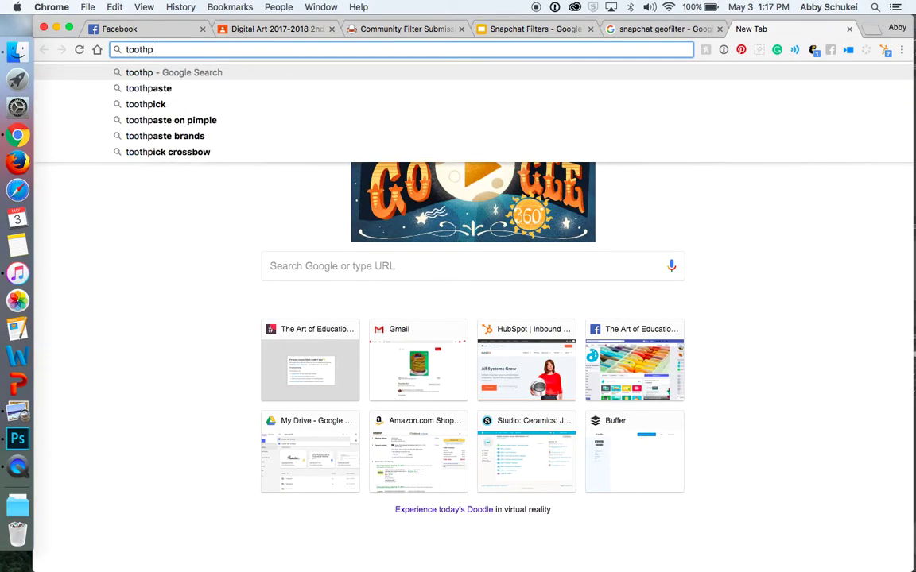
Search Google Images for 'toothpaste clipart', then switch back to the Classroom assignment tab.
key("Return")
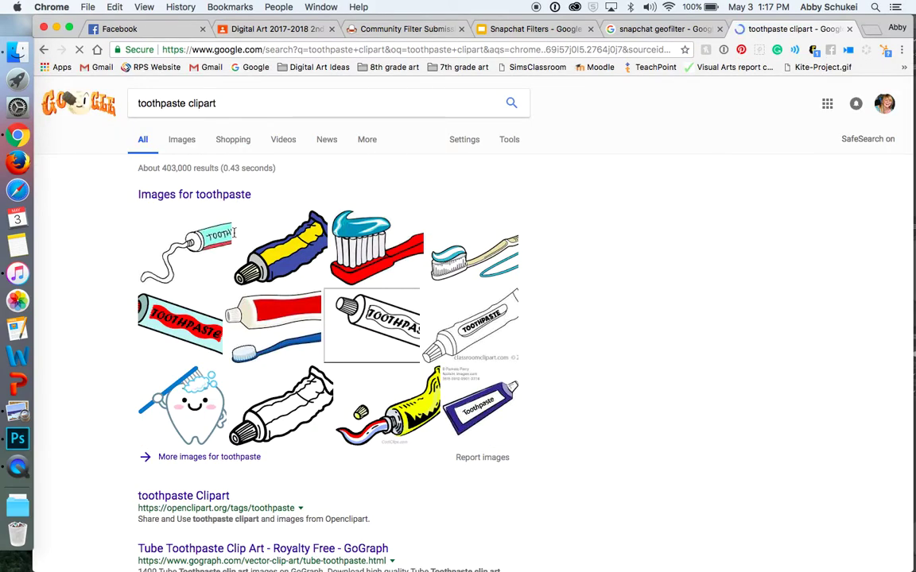
left_click(501, 407)
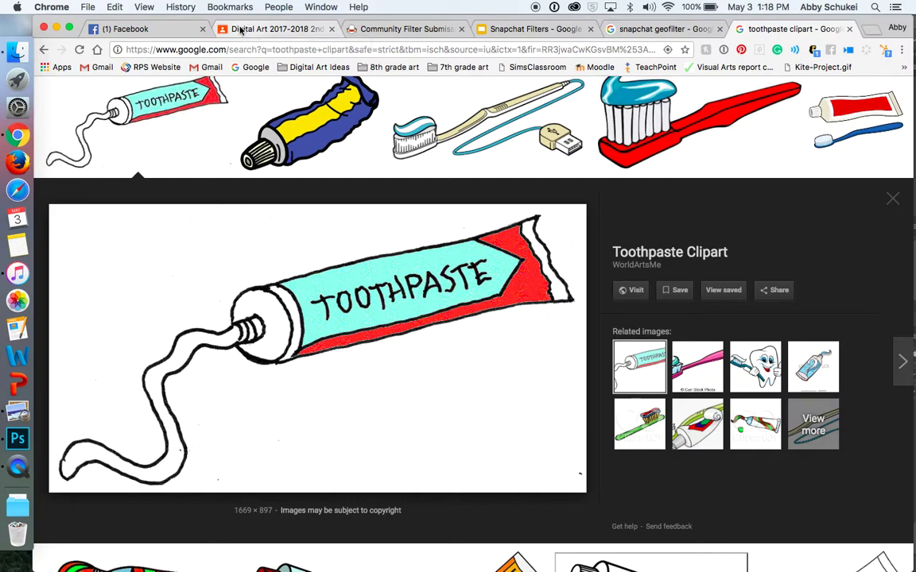
left_click(244, 28)
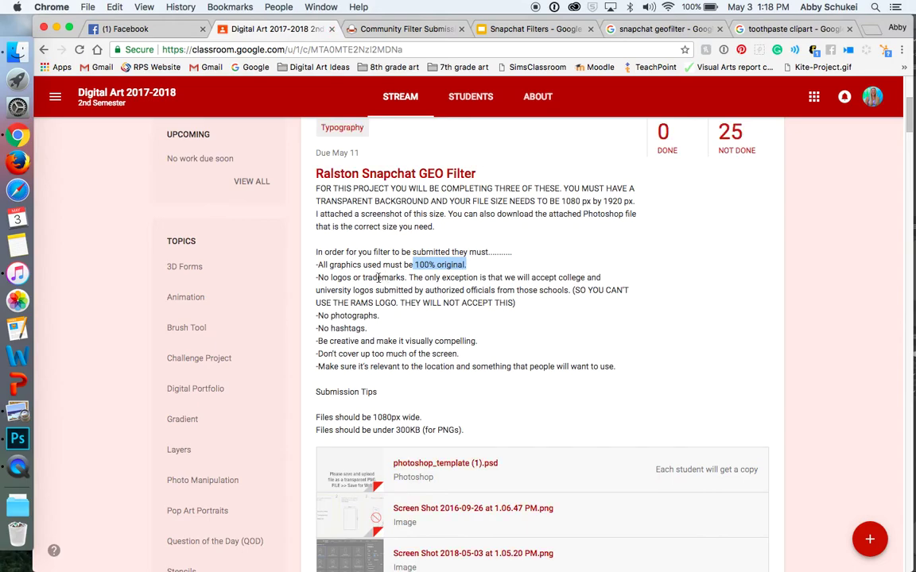
Highlight the no-logos rule, the words 'photographs' and 'hashtags', then the location-relevance rule.
triple_click(350, 277)
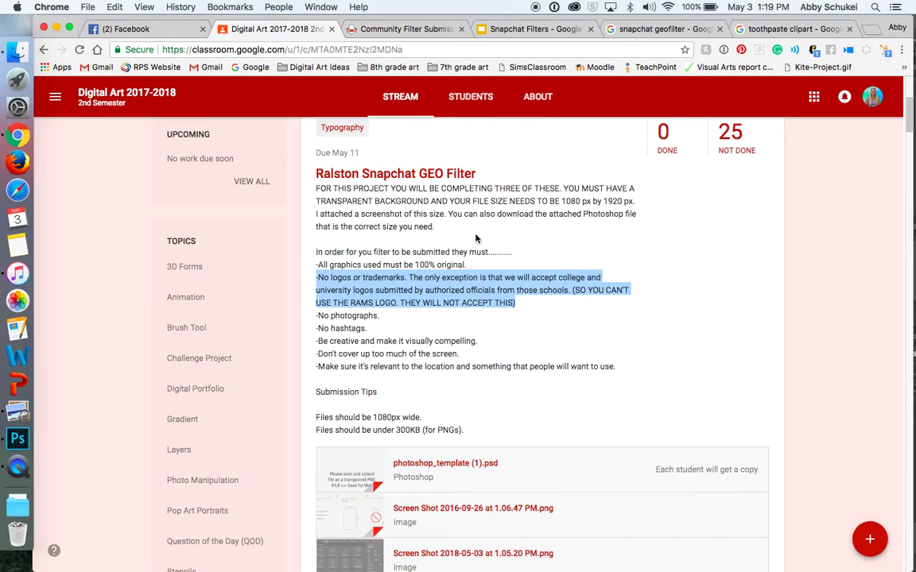
double_click(354, 315)
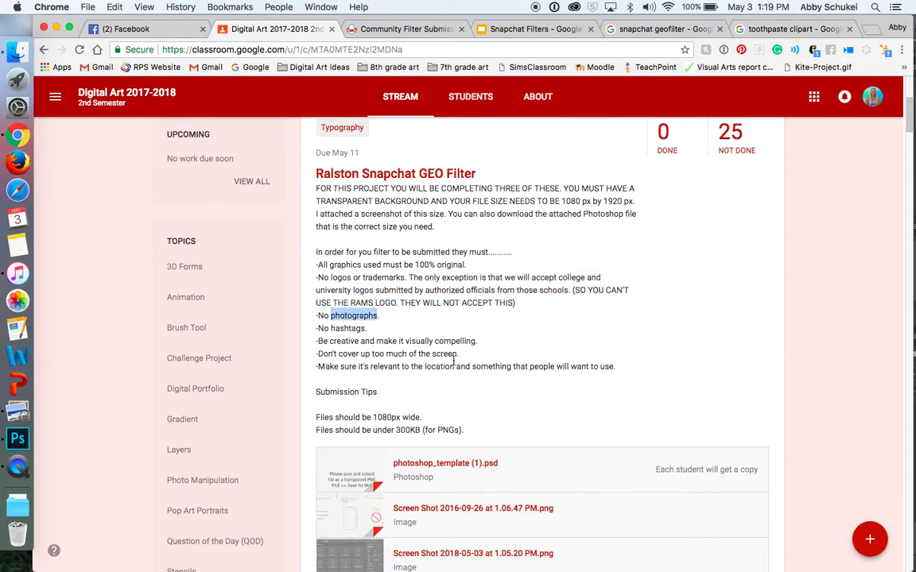
double_click(347, 328)
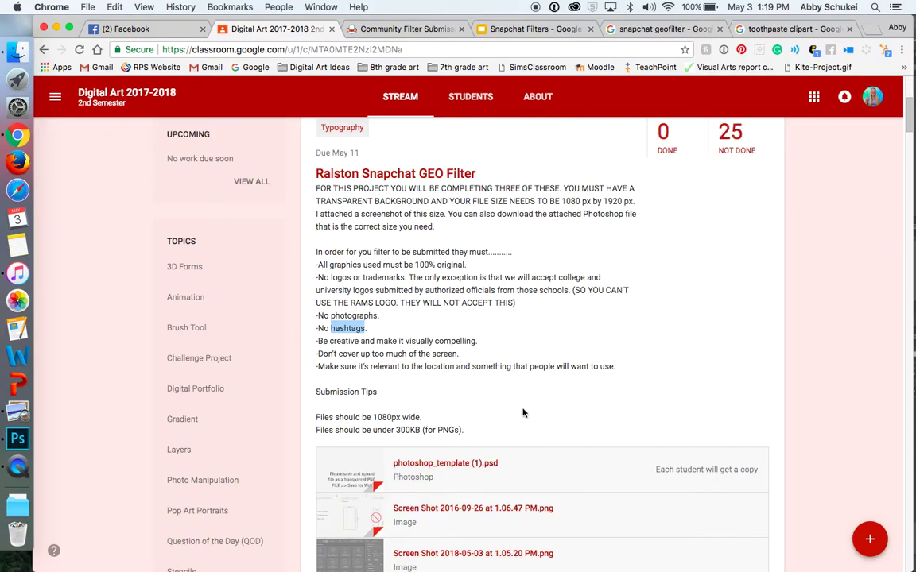
left_click(431, 371)
triple_click(430, 371)
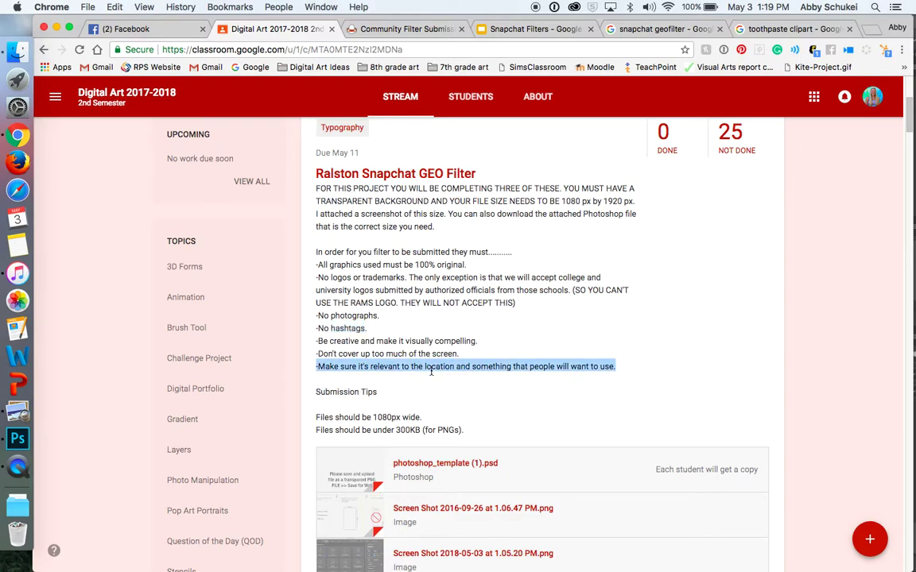
Present the Snapchat Filters slides from slide 1 to the Ralston example, then exit and switch to Photoshop.
left_click(509, 30)
left_click(108, 172)
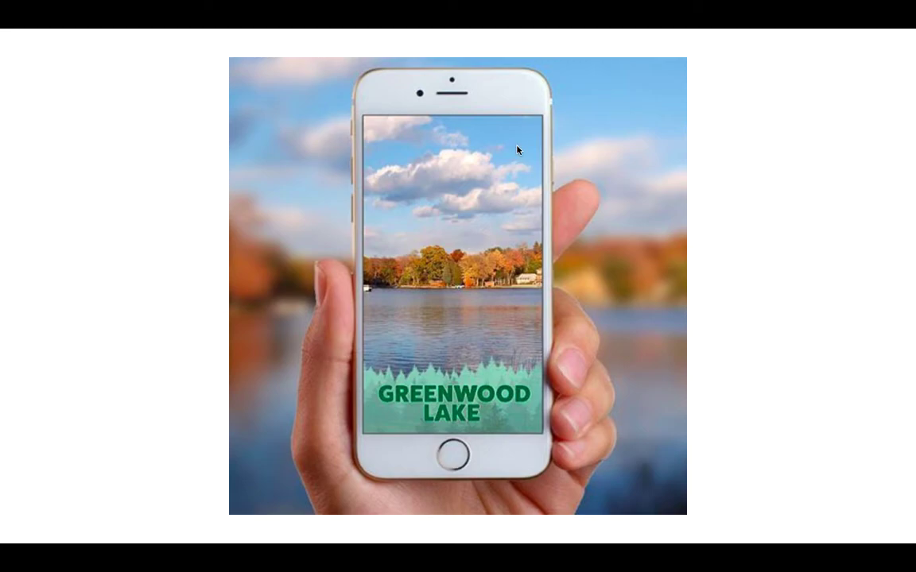
left_click(517, 149)
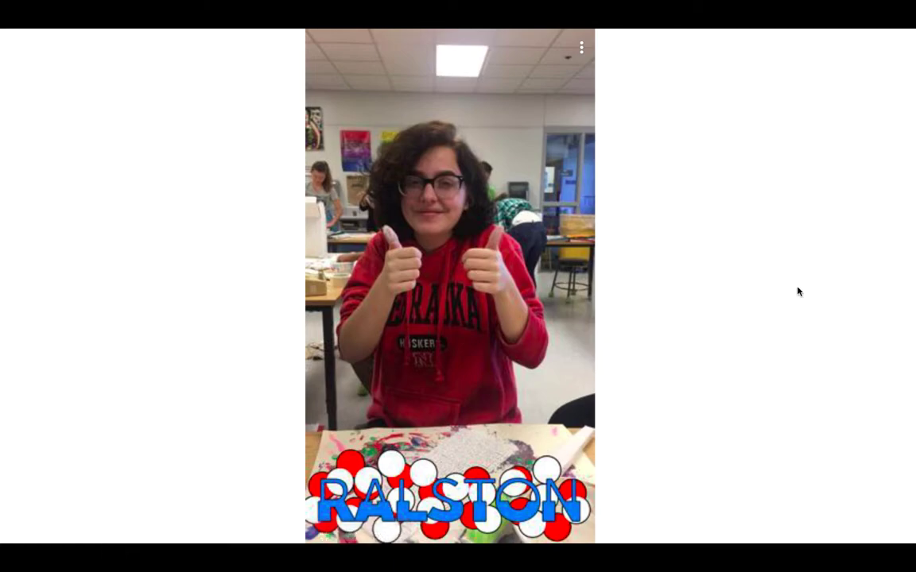
key("Escape")
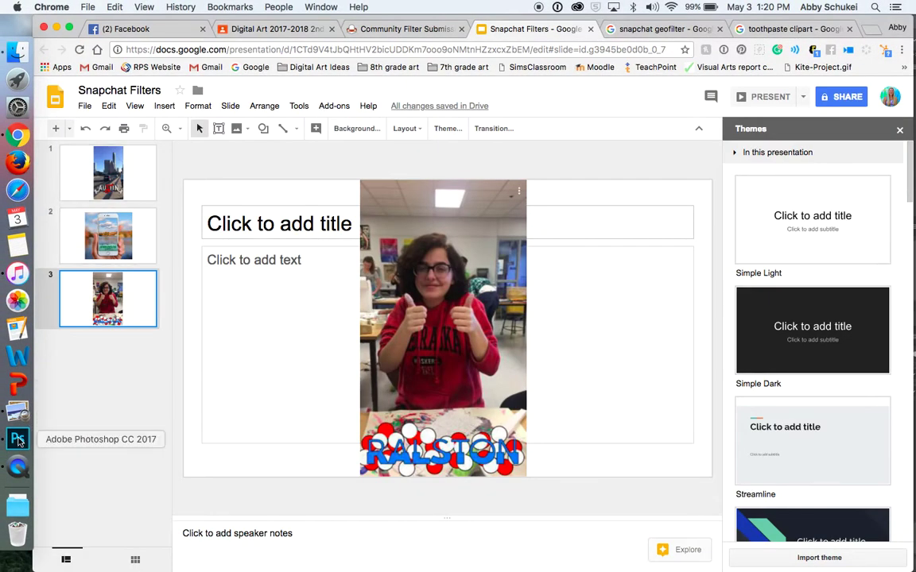
left_click(17, 440)
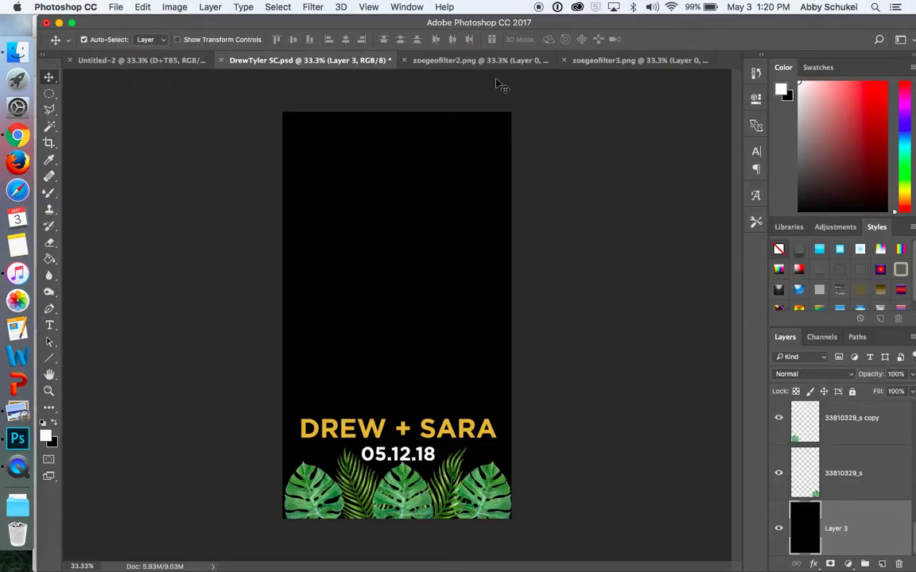
Create a new document from the Custom 1080 x 1920 px @ 300 ppi preset with transparent background.
left_click(115, 7)
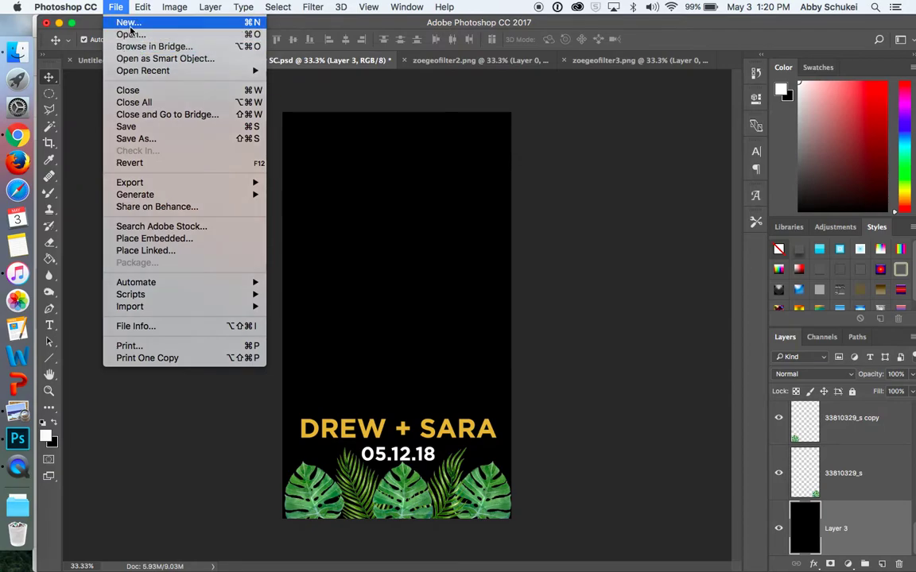
left_click(129, 23)
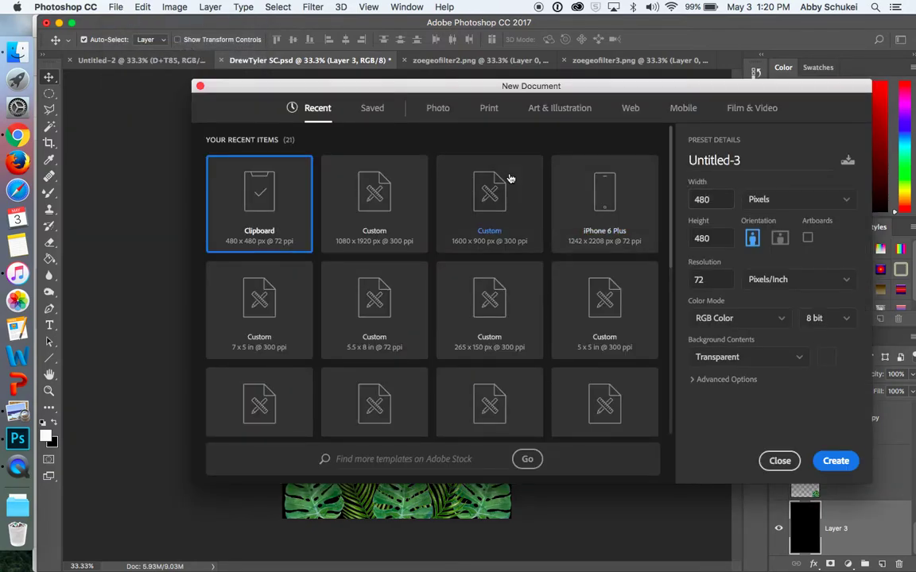
left_click(393, 206)
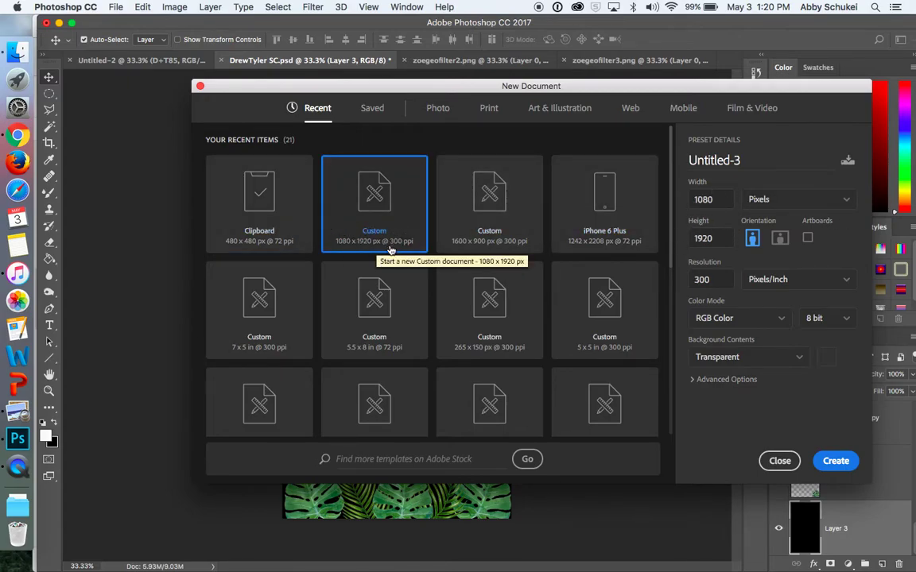
left_click(795, 359)
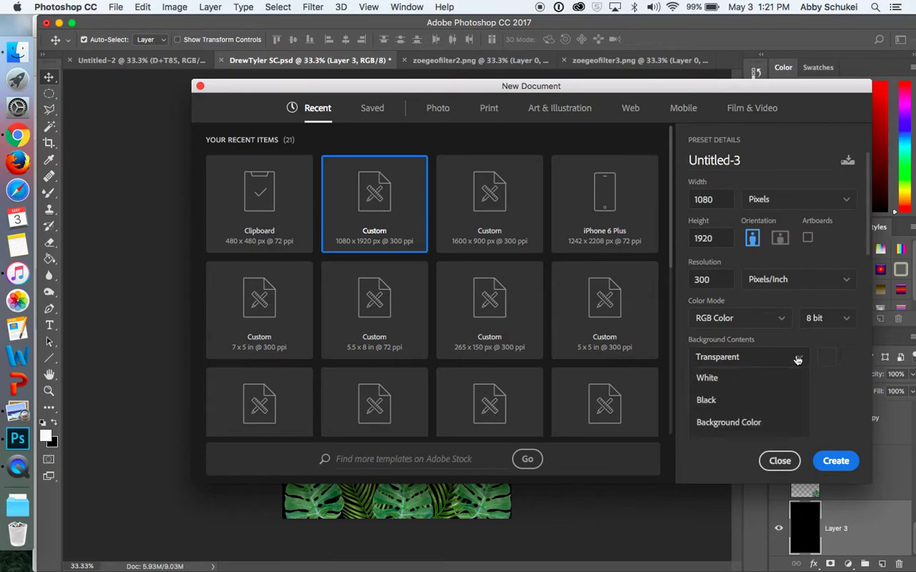
left_click(725, 359)
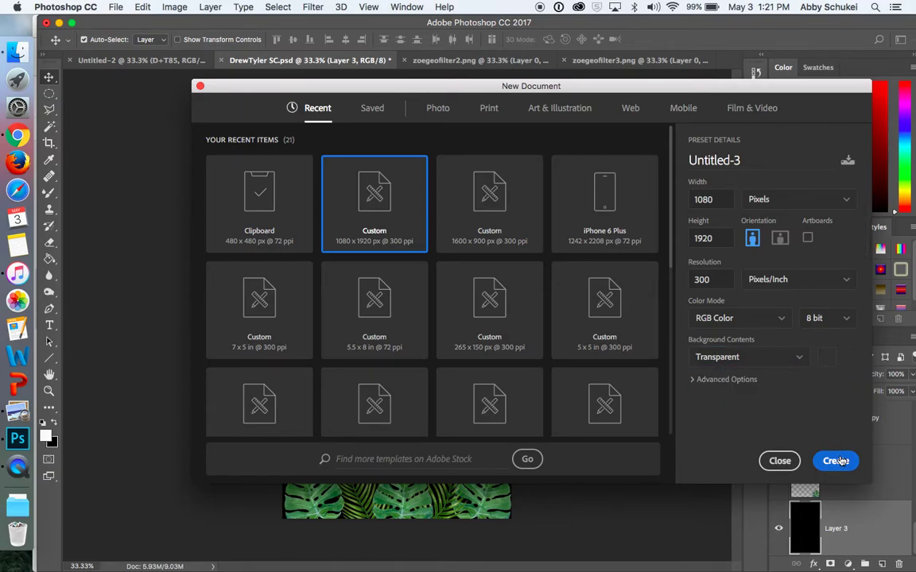
key("Return")
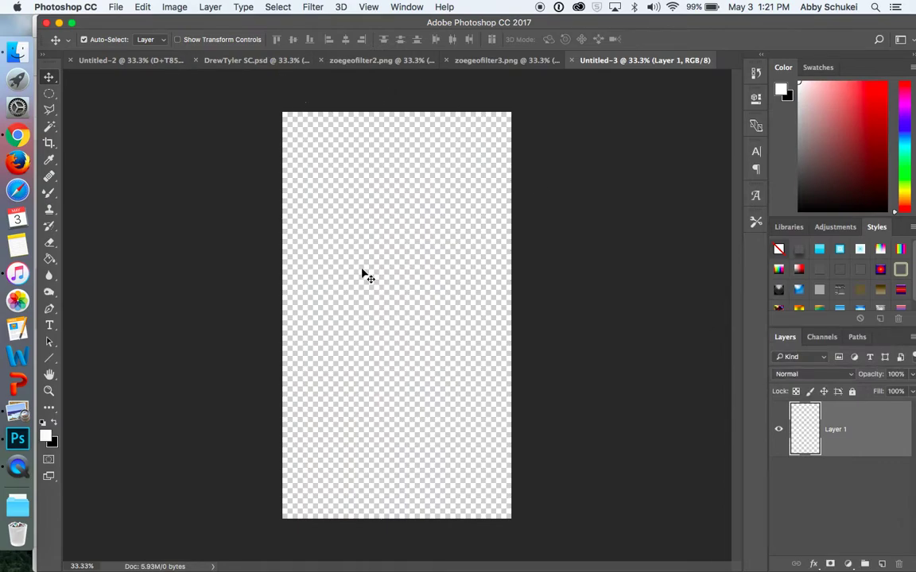
On DrewTyler SC.psd, hide the black Layer 3 to preview transparency, then show it again.
left_click(215, 61)
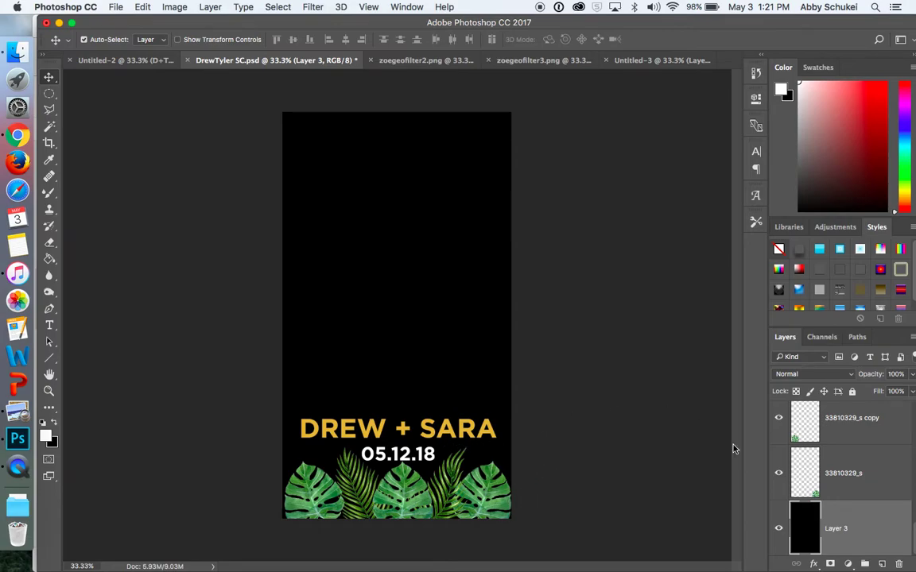
left_click(778, 530)
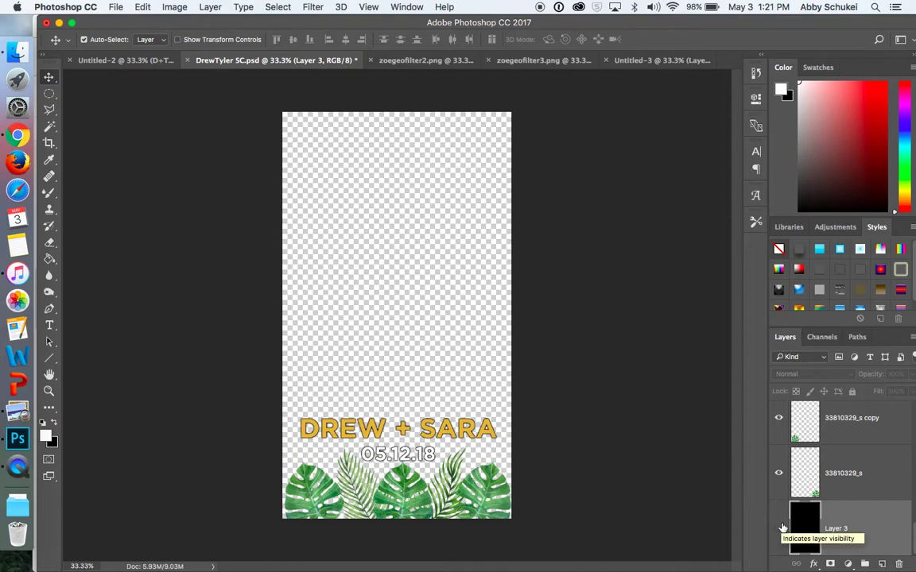
left_click(779, 528)
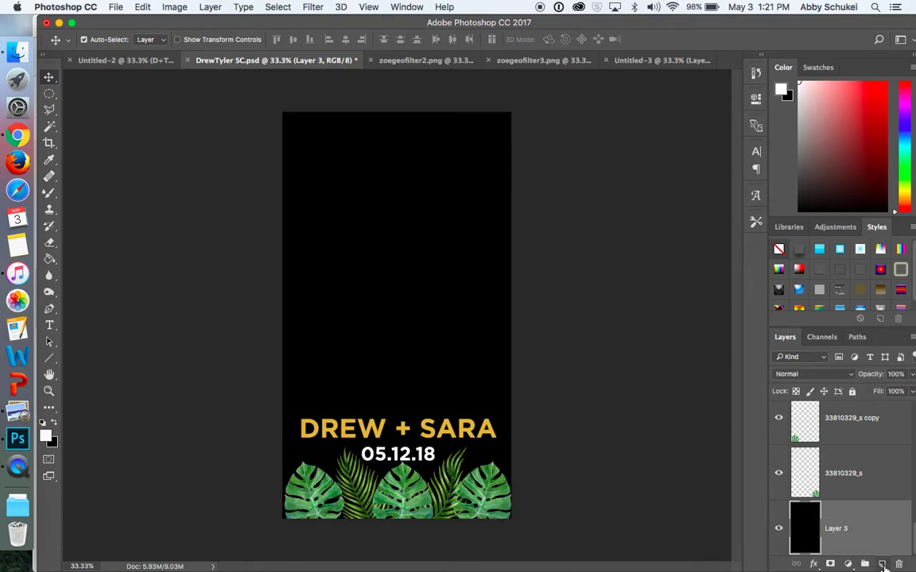
Add a new empty layer above Layer 3 and set the foreground colour to pink #dd89ea.
left_click(882, 563)
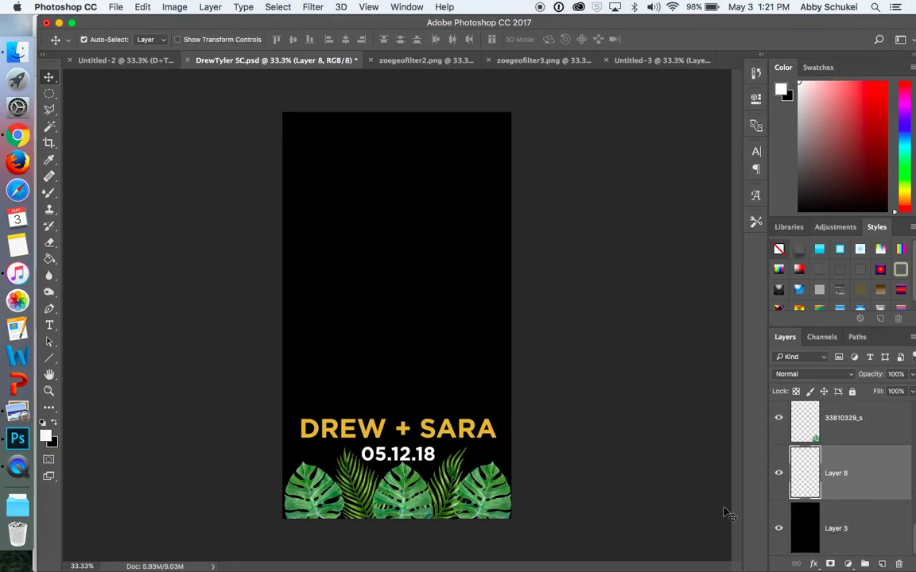
left_click(54, 423)
left_click(46, 436)
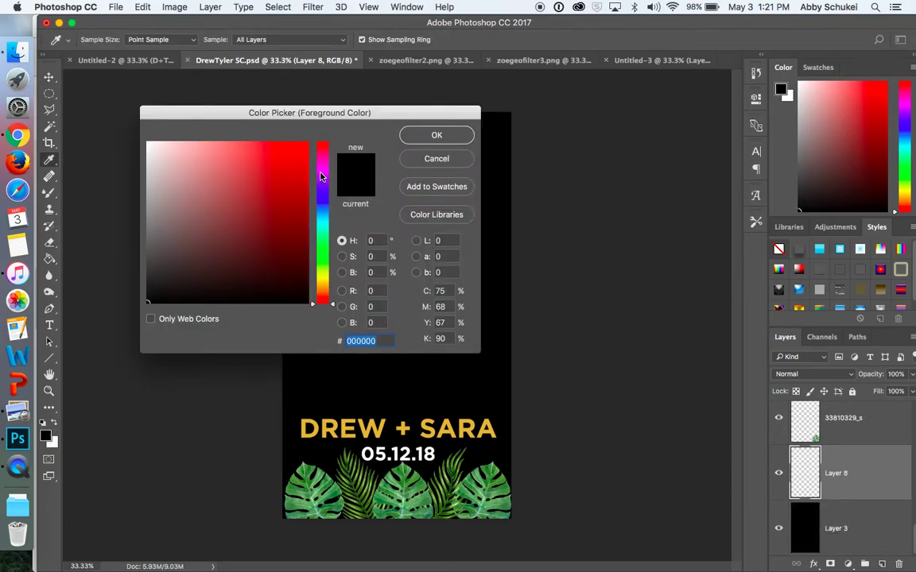
left_click(322, 175)
left_click(213, 154)
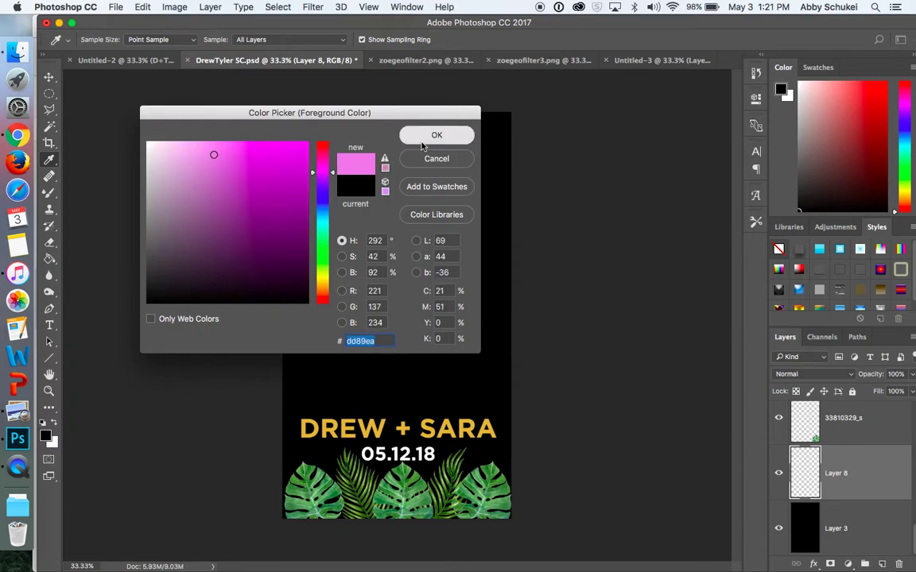
left_click(436, 135)
Paint Bucket fill Layer 8 with pink, then hide it to reveal transparency.
key("g")
left_click(328, 241)
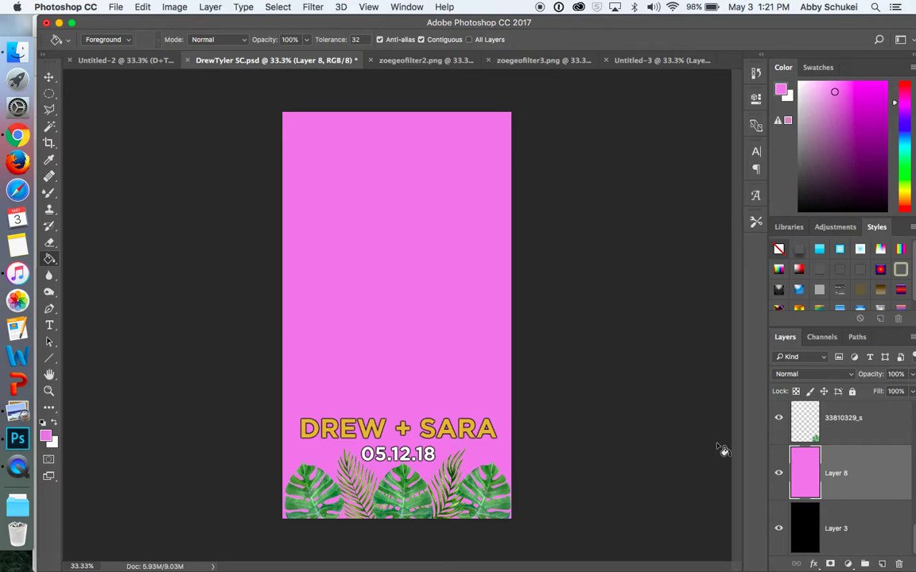
left_click(778, 475)
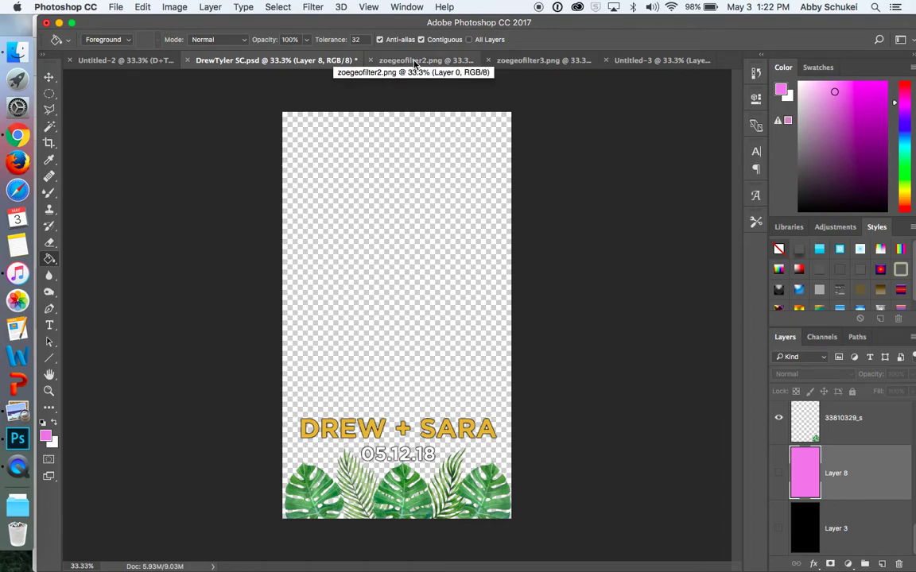
Switch to the zoegeofilter2.png document showing RALSTON over red and white circles.
left_click(414, 62)
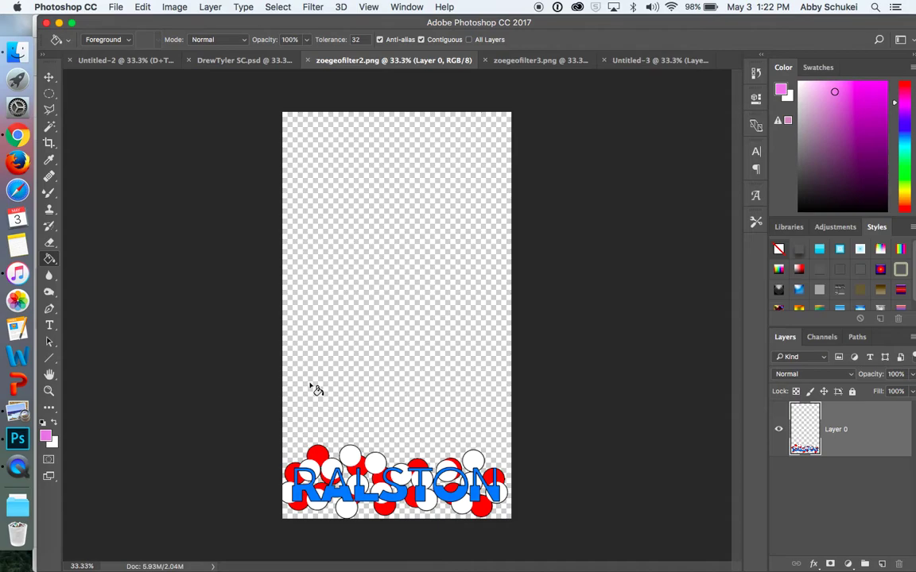
In zoegeofilter3.png, add a pink-filled layer and move it beneath the Ralston artwork.
left_click(515, 61)
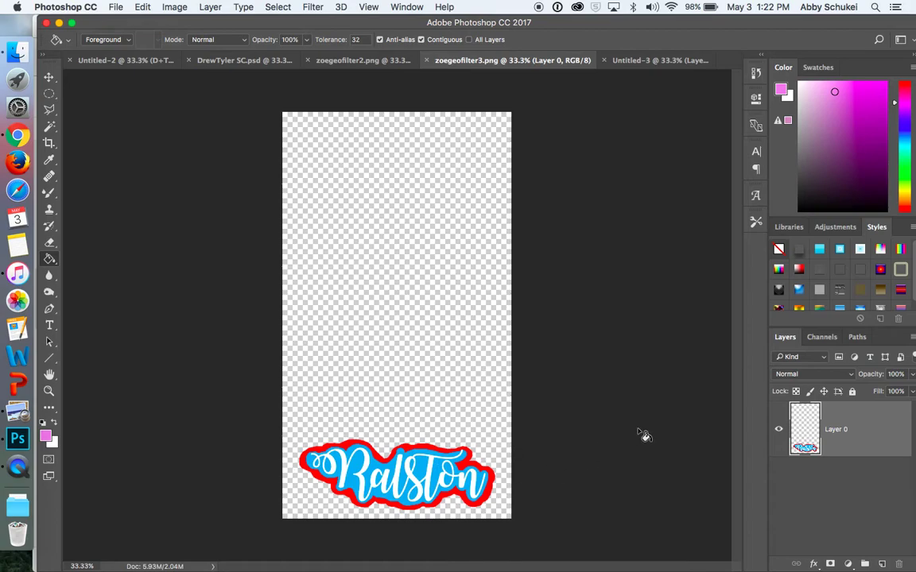
key("alt+shift+super+n")
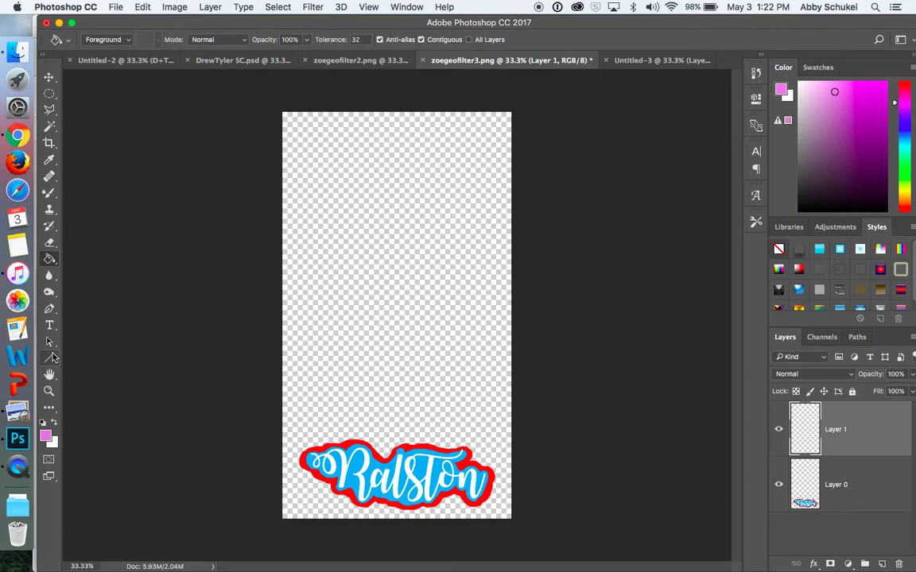
left_click(398, 266)
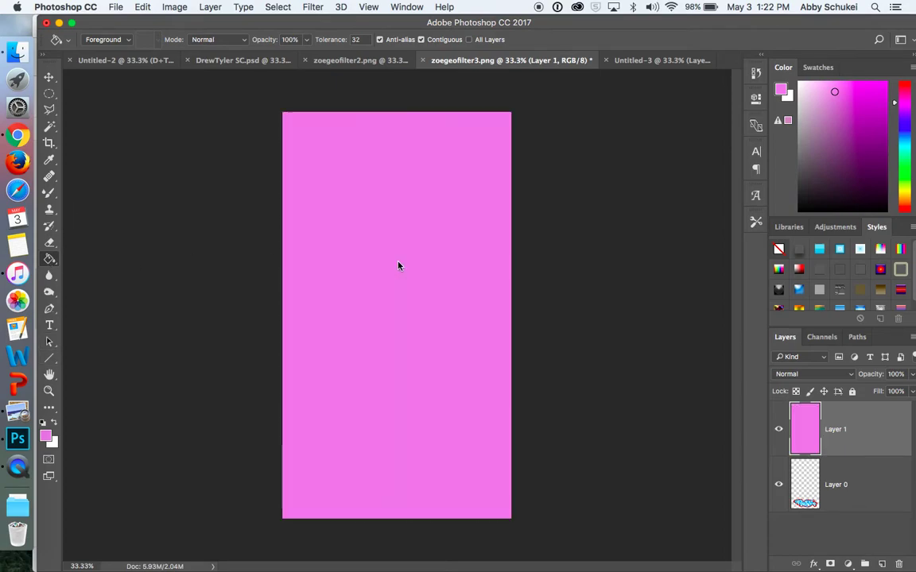
left_click_drag(852, 433, 859, 520)
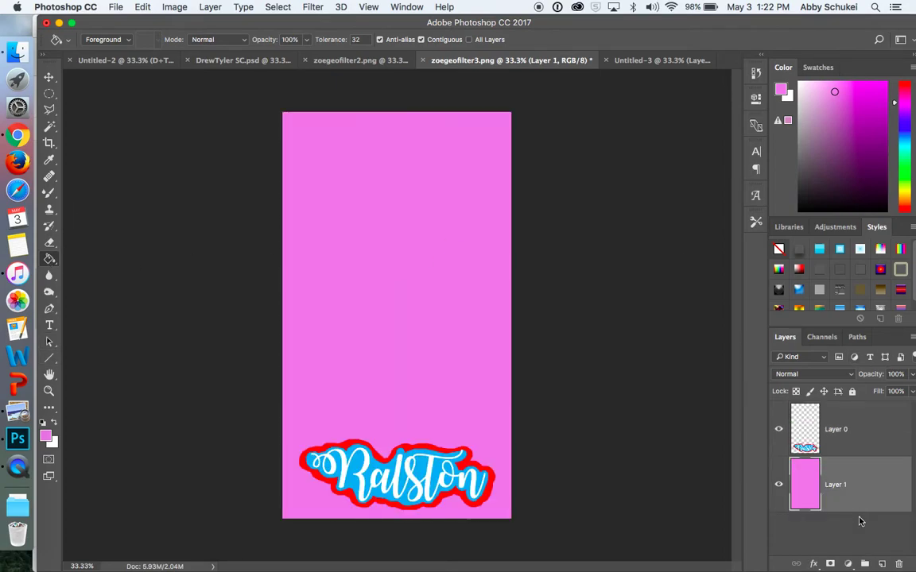
Reset colours and refill the test layer black, then return to zoegeofilter2.png.
left_click(41, 423)
left_click(392, 302)
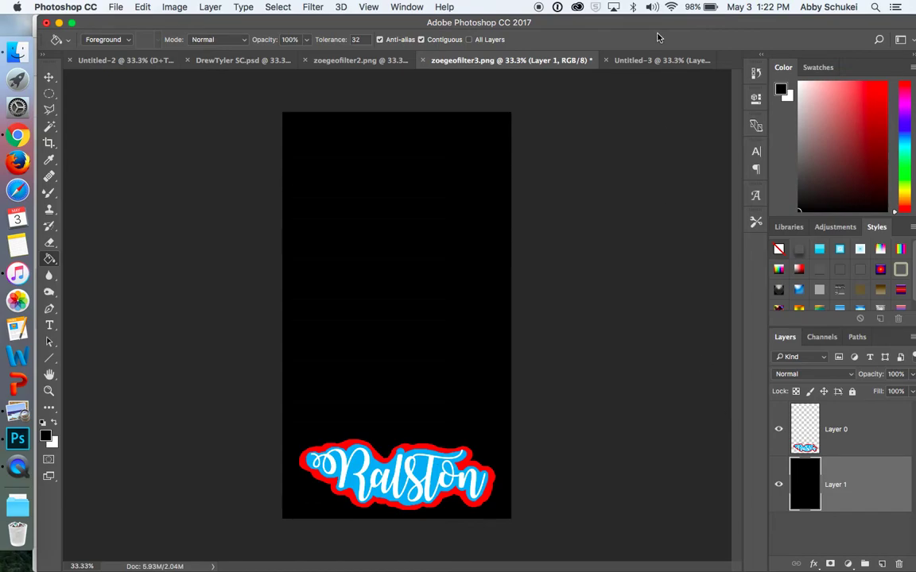
left_click(604, 61)
left_click(461, 61)
left_click(360, 64)
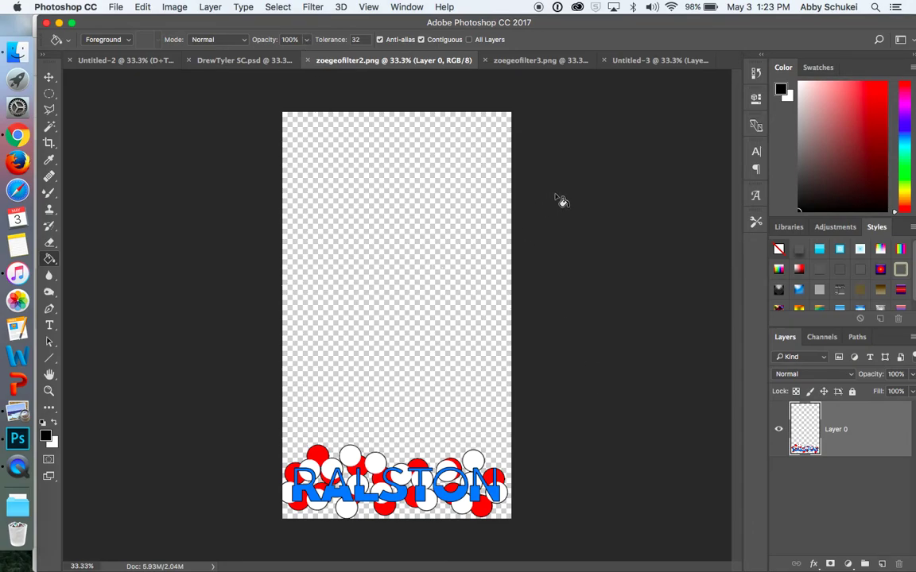
Save zoegeofilter2 as 'zoegeofilter2 copy.png' in PNG format to Downloads, accepting default PNG options.
left_click(116, 6)
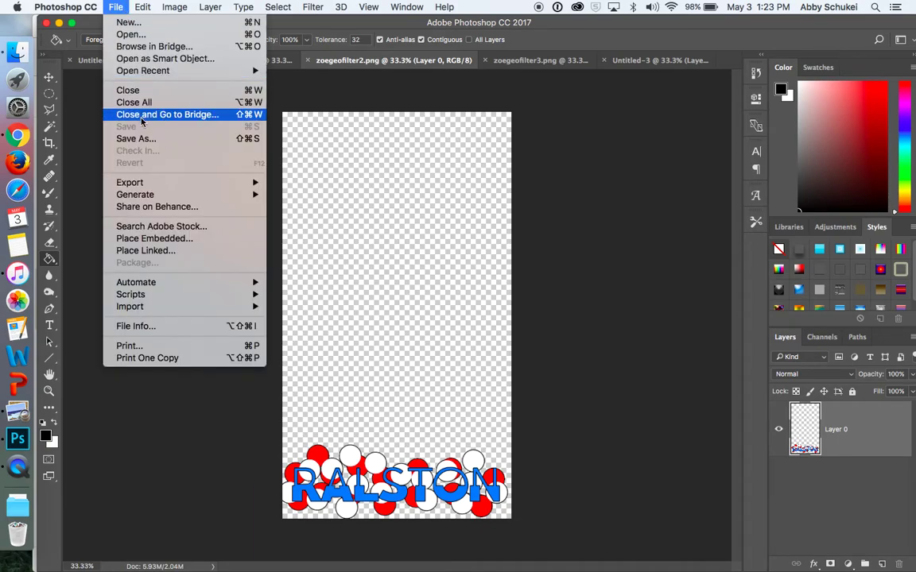
left_click(136, 139)
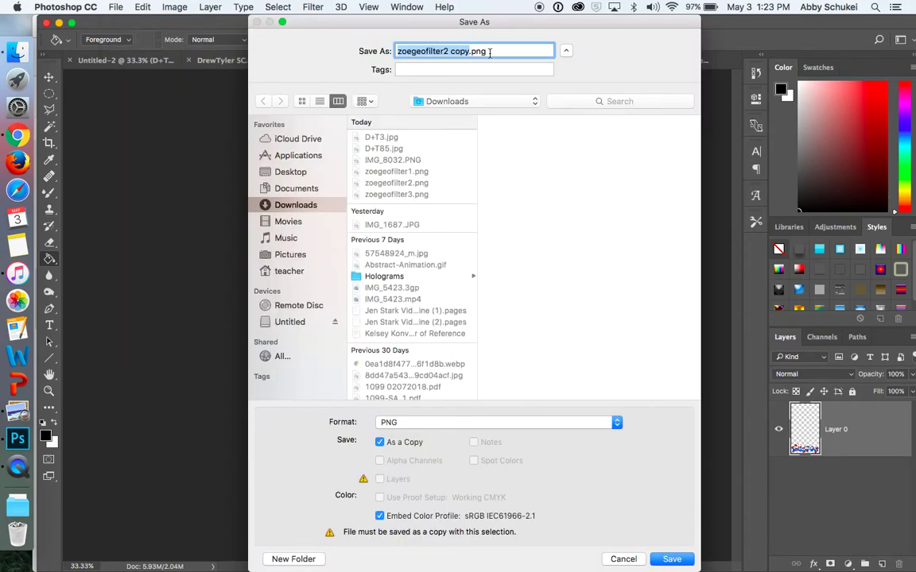
left_click(617, 422)
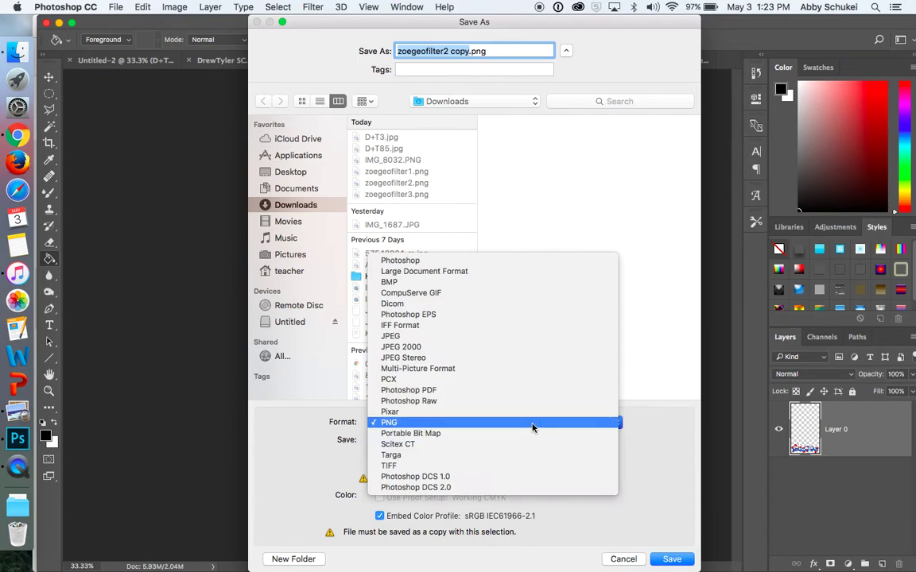
left_click(536, 424)
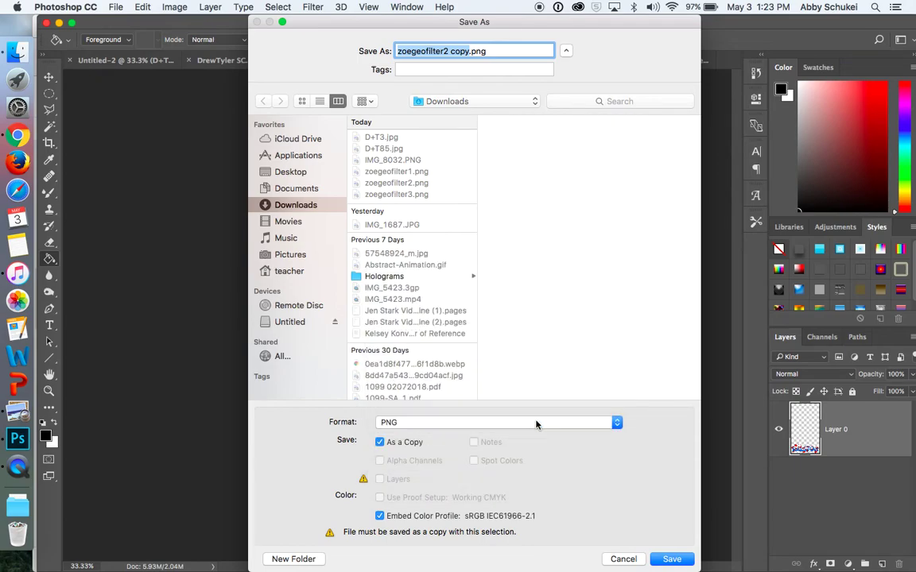
left_click(672, 559)
left_click(520, 191)
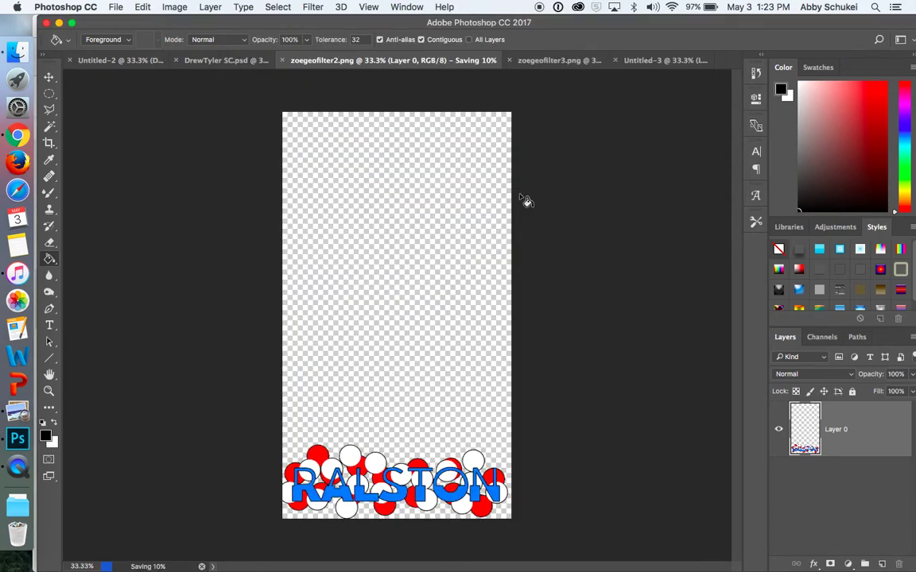